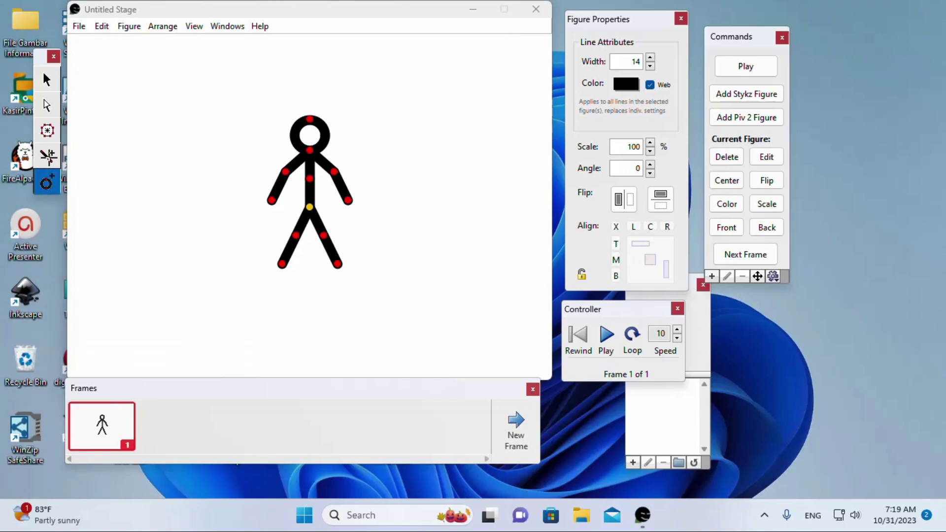
Step: Move the stick figure slightly downward on the stage and bend its left lower leg outward
{"action": "left_click", "coordinate": [49, 186]}
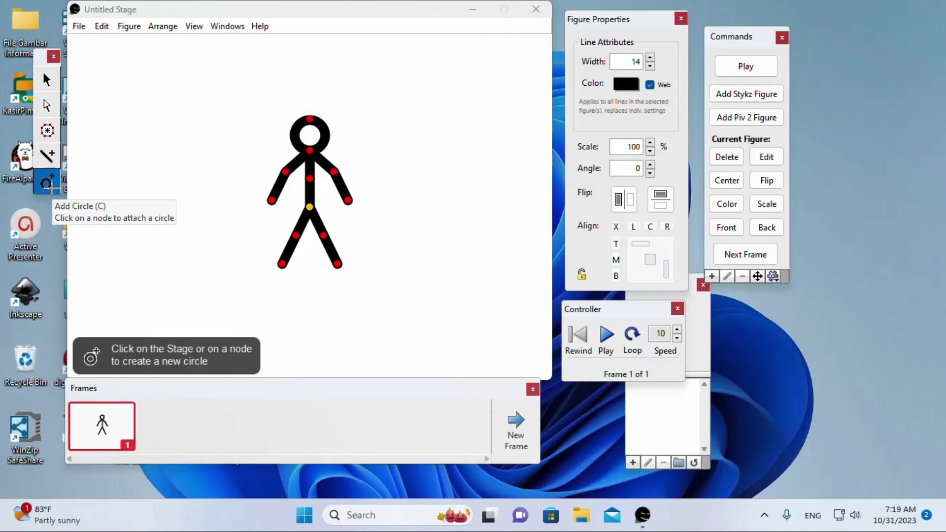
{"action": "left_click", "coordinate": [49, 81]}
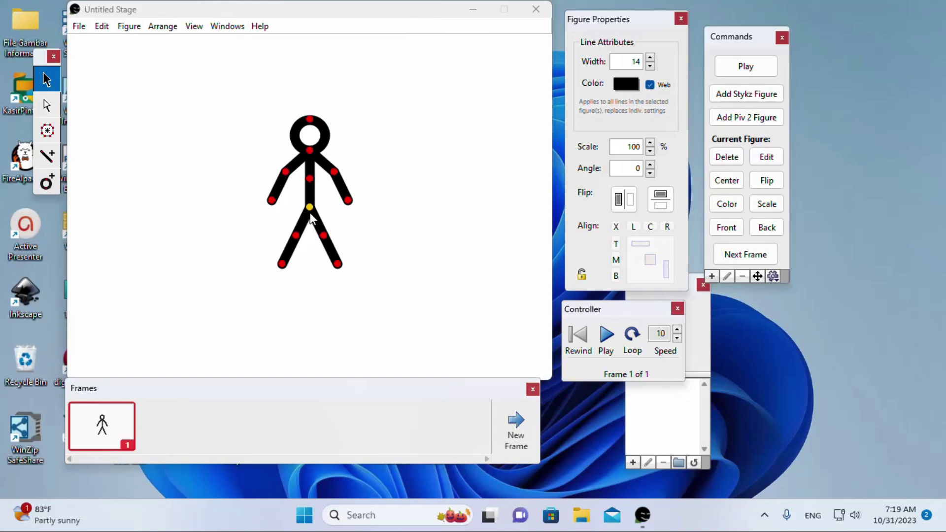
{"action": "left_click_drag", "start_coordinate": [310, 207], "coordinate": [313, 220]}
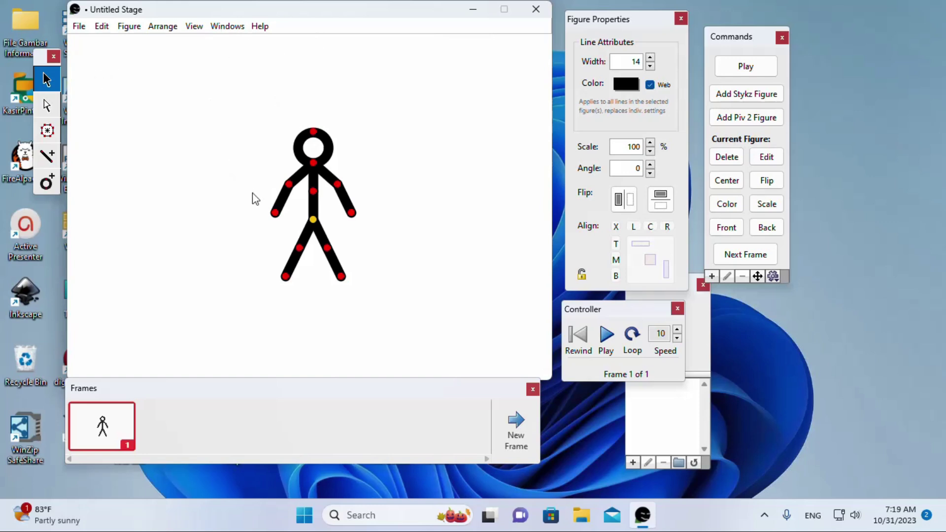
{"action": "mouse_move", "coordinate": [286, 276]}
{"action": "left_mouse_down"}
{"action": "mouse_move", "coordinate": [256, 266]}
{"action": "mouse_move", "coordinate": [271, 265]}
{"action": "left_mouse_up"}
Step: Draw a circle in the stage's upper-left corner and a roughly horizontal segment beside it above the stick figure
{"action": "left_click", "coordinate": [47, 182]}
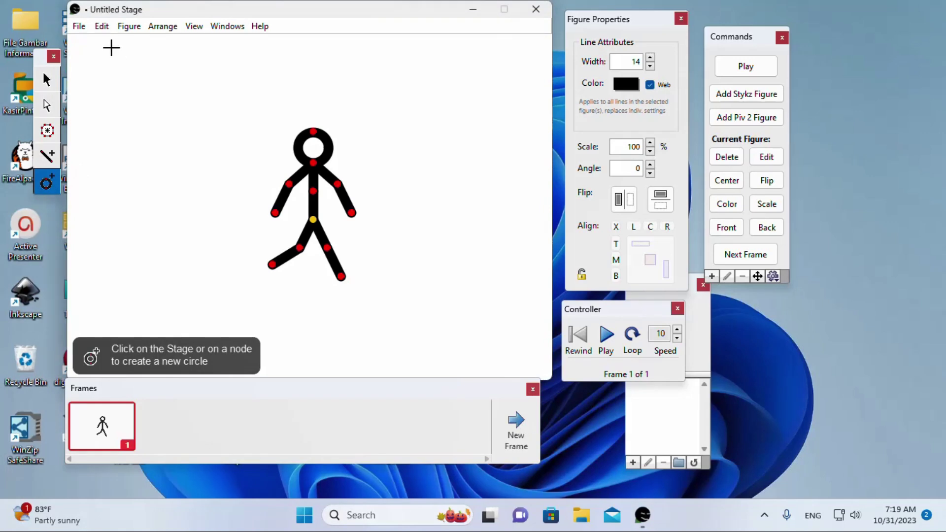
{"action": "left_click", "coordinate": [154, 99]}
{"action": "left_click", "coordinate": [95, 69]}
{"action": "left_click", "coordinate": [48, 156]}
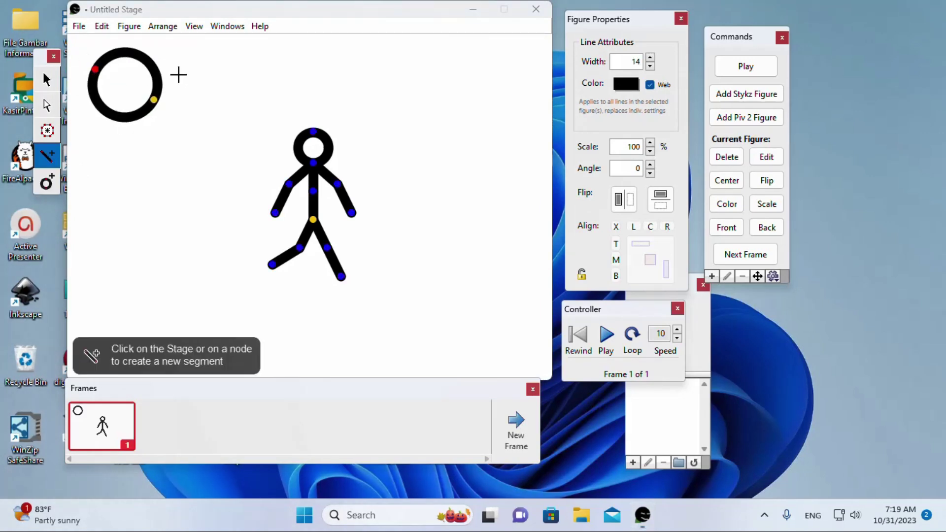
{"action": "left_click", "coordinate": [303, 76]}
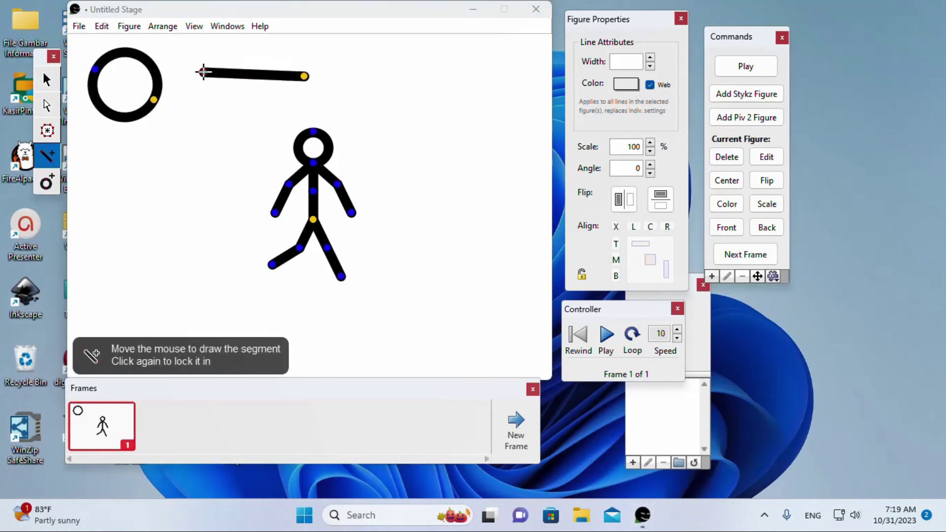
{"action": "left_click", "coordinate": [203, 72]}
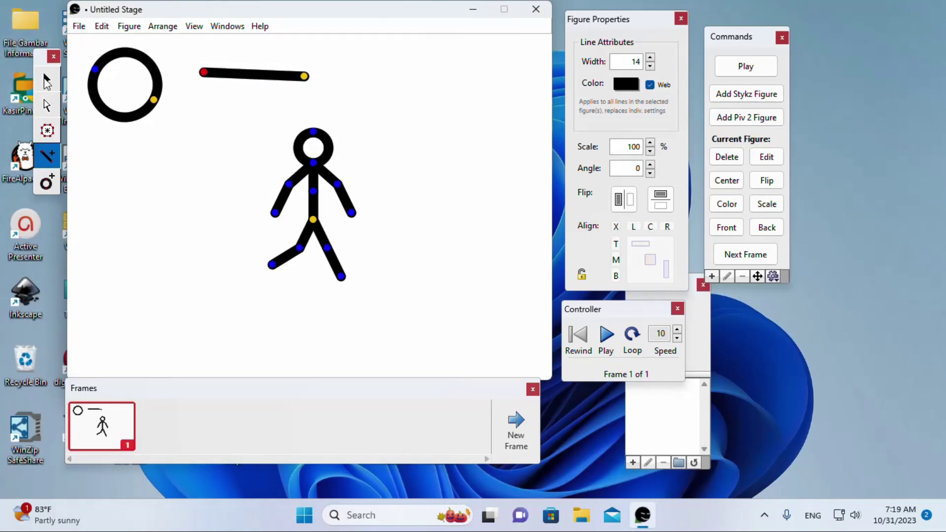
Step: Delete the stick figure, the line segment and the circle from the stage
{"action": "left_click", "coordinate": [45, 79]}
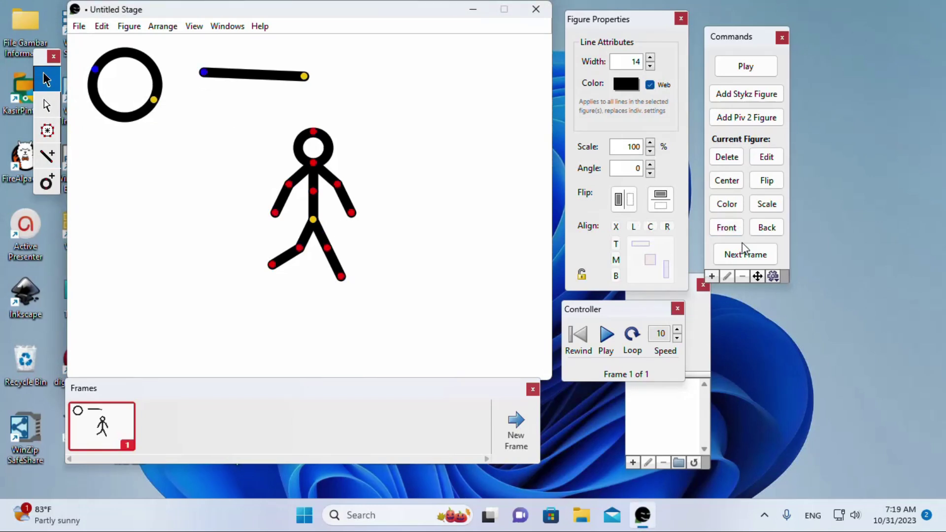
{"action": "left_click", "coordinate": [731, 154]}
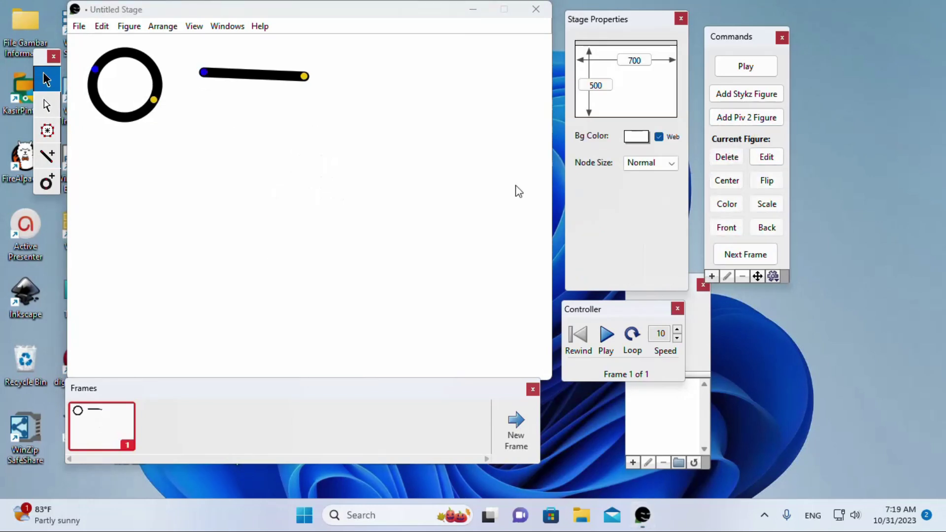
{"action": "left_click", "coordinate": [306, 77]}
{"action": "left_click", "coordinate": [726, 158]}
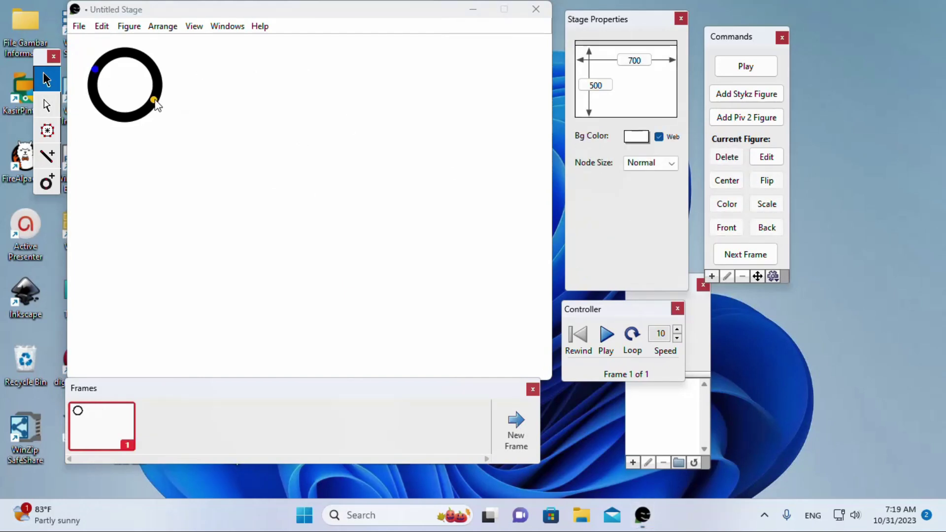
{"action": "left_click", "coordinate": [155, 102]}
{"action": "left_click", "coordinate": [729, 158]}
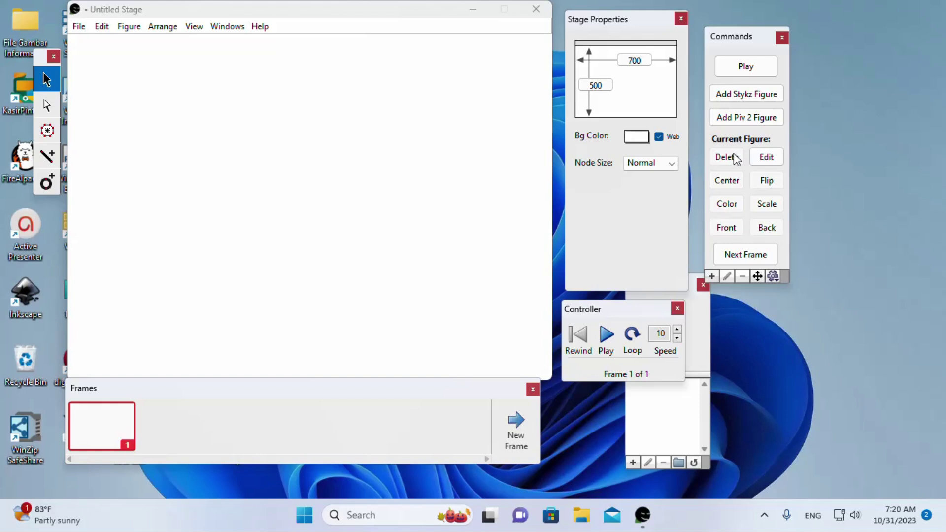
Step: Draw a horizontal segment across the full stage width near mid-height and colour it blue 0099FF
{"action": "left_click", "coordinate": [47, 158]}
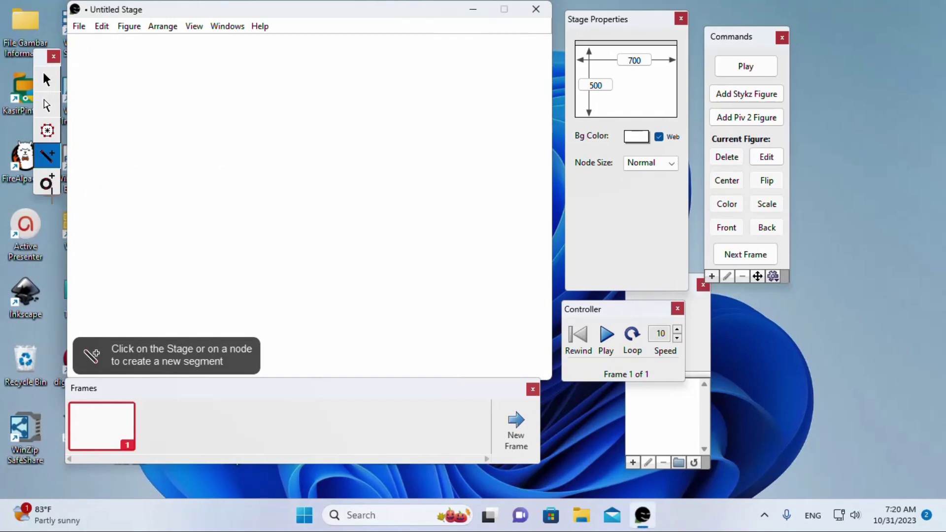
{"action": "left_click", "coordinate": [70, 195]}
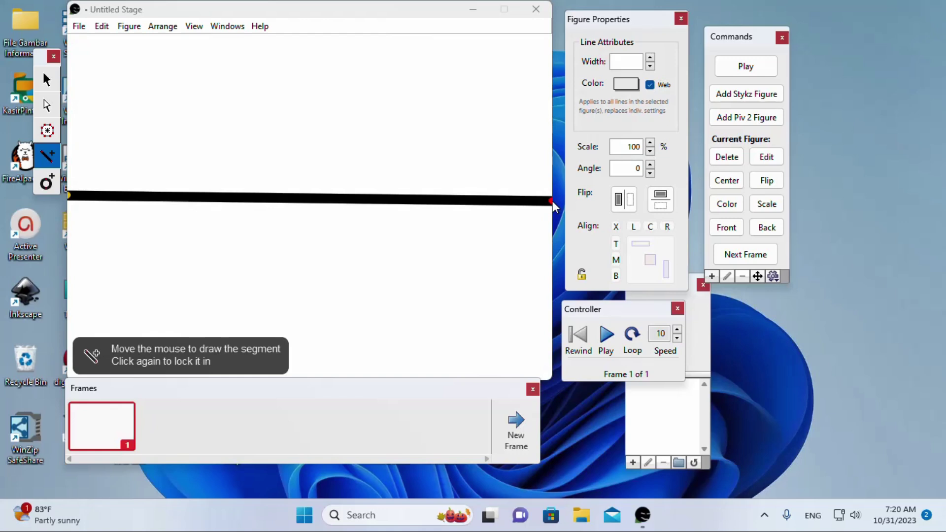
{"action": "left_click", "coordinate": [550, 198]}
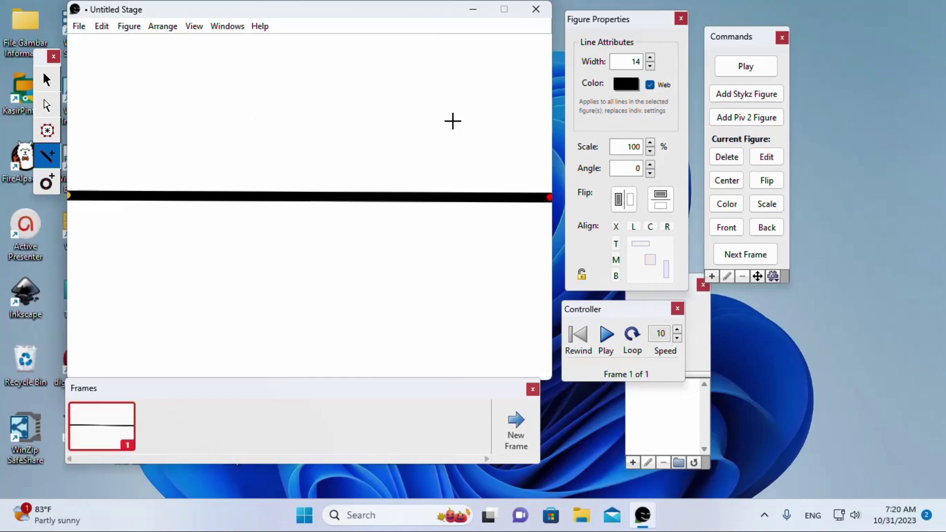
{"action": "left_click", "coordinate": [632, 86]}
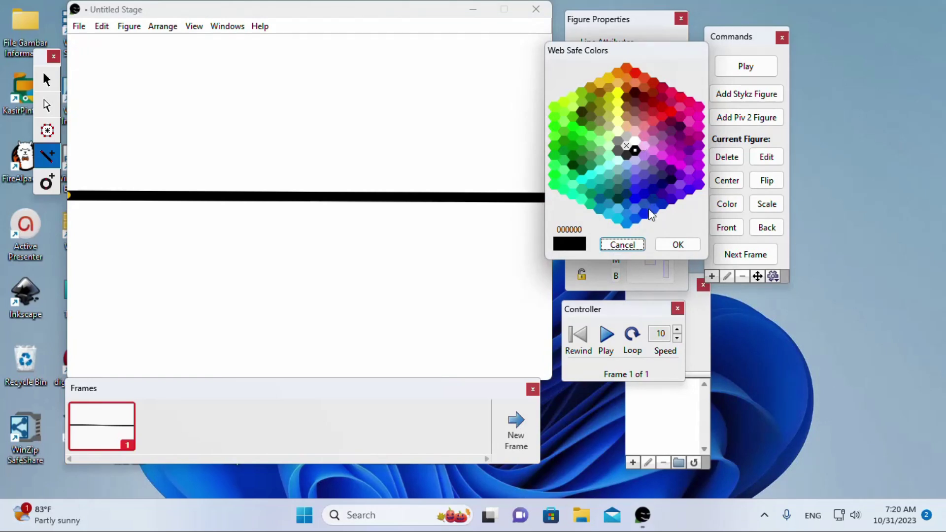
{"action": "left_click", "coordinate": [627, 225]}
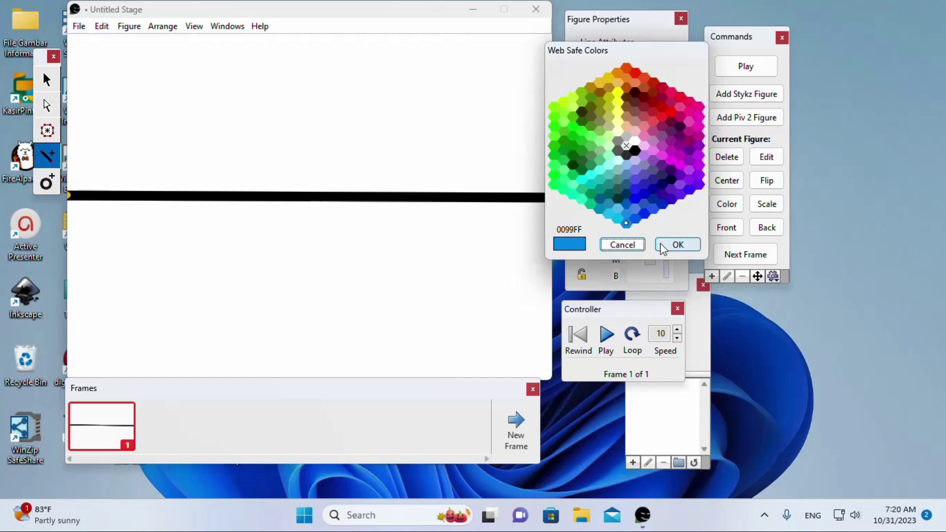
{"action": "left_click", "coordinate": [693, 250]}
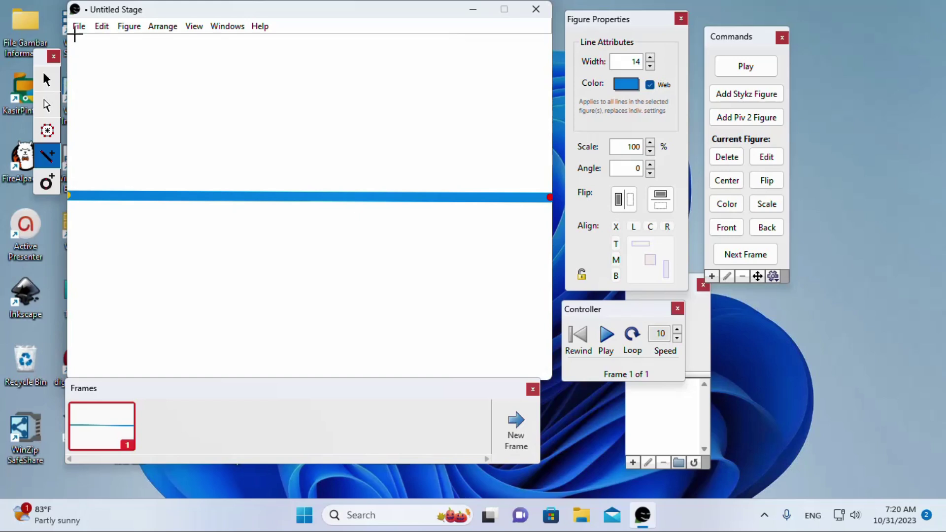
Step: Set the blue segment's scale to 500% and its line width to 255
{"action": "left_click", "coordinate": [650, 143]}
{"action": "left_click_drag", "start_coordinate": [650, 146], "coordinate": [650, 146]}
{"action": "left_click_drag", "start_coordinate": [650, 58], "coordinate": [650, 57]}
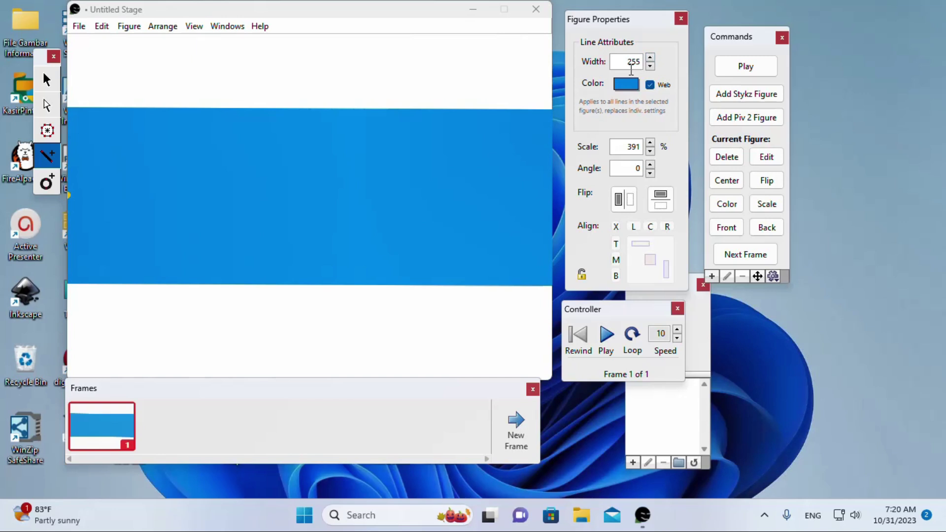
{"action": "left_click_drag", "start_coordinate": [651, 146], "coordinate": [653, 148]}
{"action": "left_click", "coordinate": [650, 143]}
{"action": "left_click", "coordinate": [648, 141]}
{"action": "left_click_drag", "start_coordinate": [650, 145], "coordinate": [650, 145]}
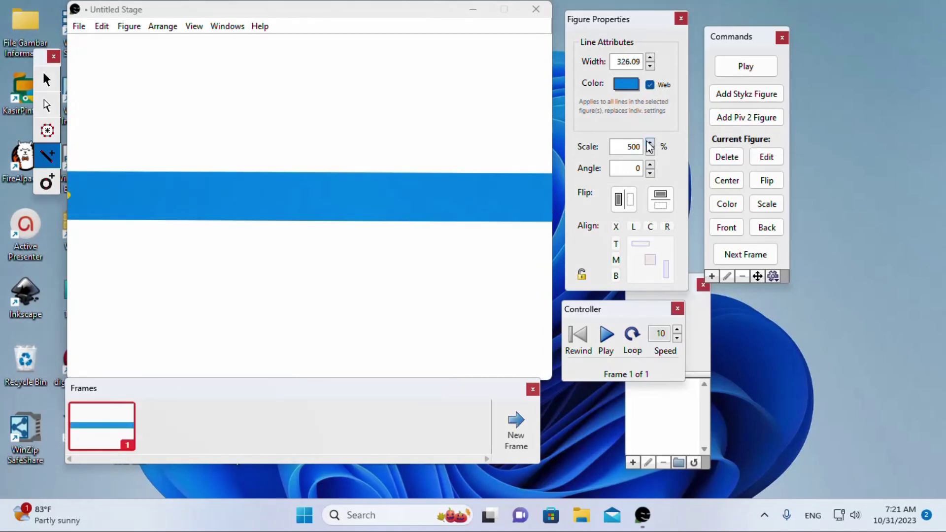
{"action": "left_click", "coordinate": [650, 57]}
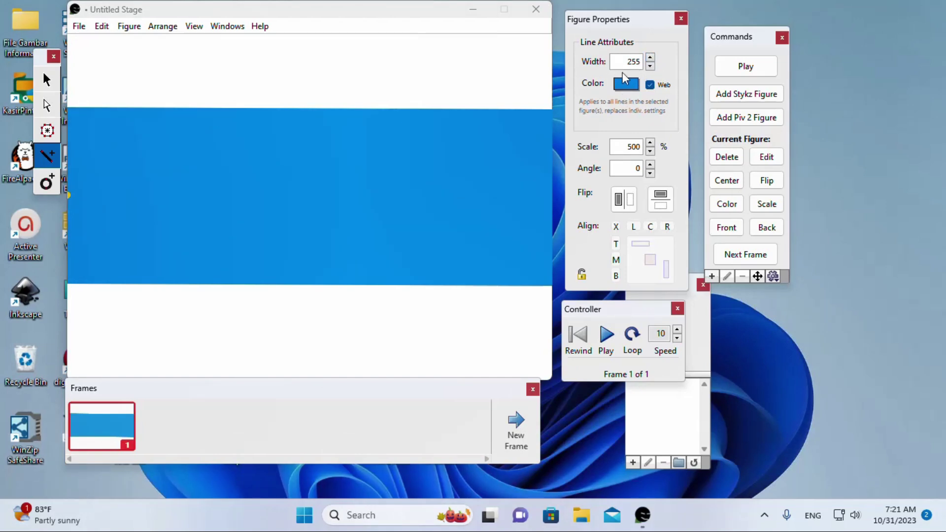
Step: Draw a second horizontal segment across the full stage width in the white area above the blue band
{"action": "left_click", "coordinate": [46, 79]}
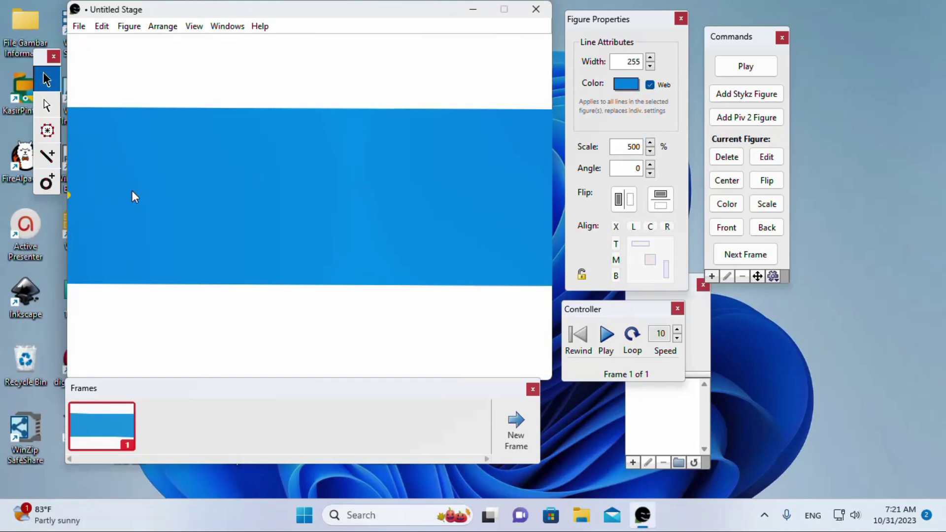
{"action": "left_click", "coordinate": [47, 156]}
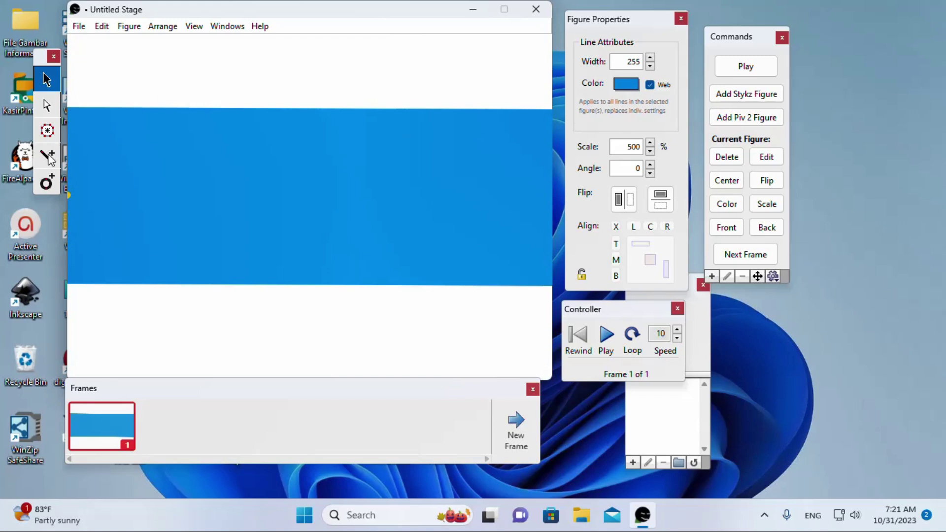
{"action": "left_click", "coordinate": [68, 74]}
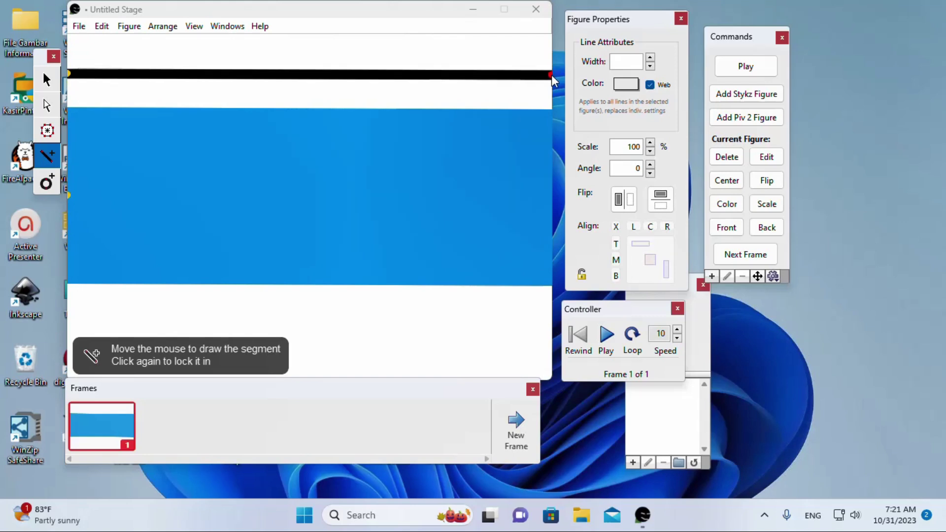
{"action": "left_click", "coordinate": [551, 75]}
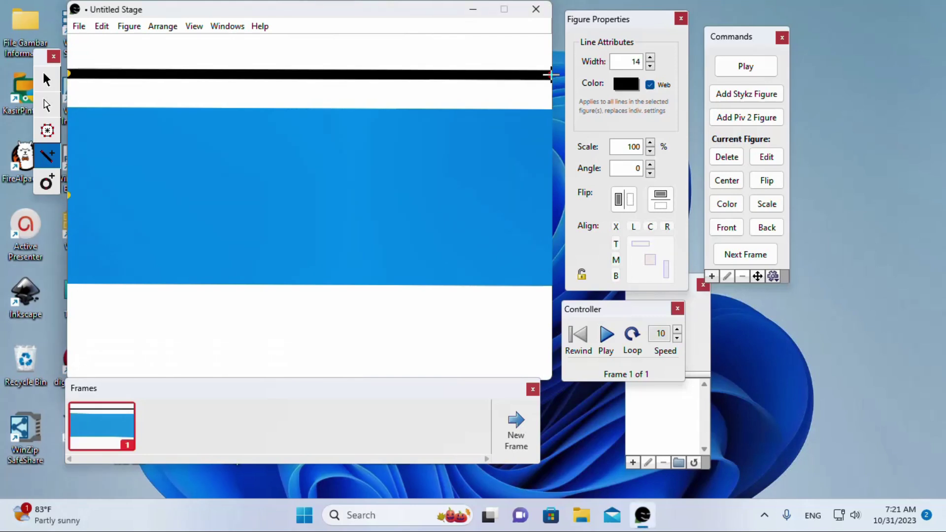
Step: Set the upper segment's line width to 216 and colour it the same blue, 0099FF
{"action": "left_click", "coordinate": [650, 58]}
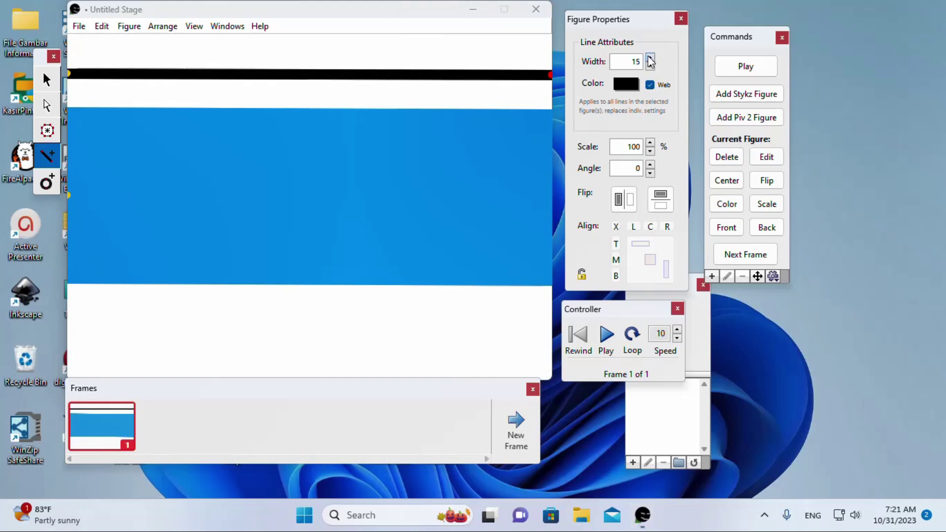
{"action": "left_click_drag", "start_coordinate": [651, 61], "coordinate": [650, 61]}
{"action": "left_click", "coordinate": [627, 86]}
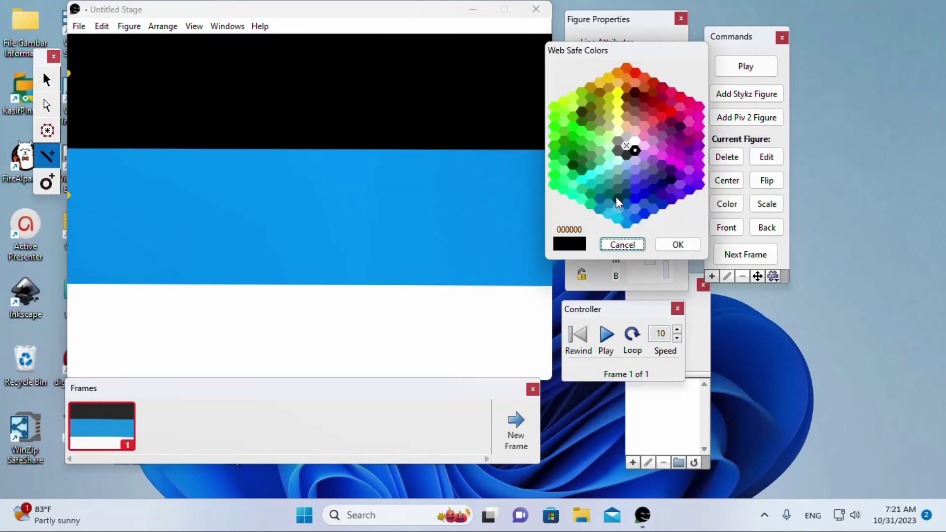
{"action": "left_click", "coordinate": [626, 223]}
{"action": "left_click", "coordinate": [678, 244]}
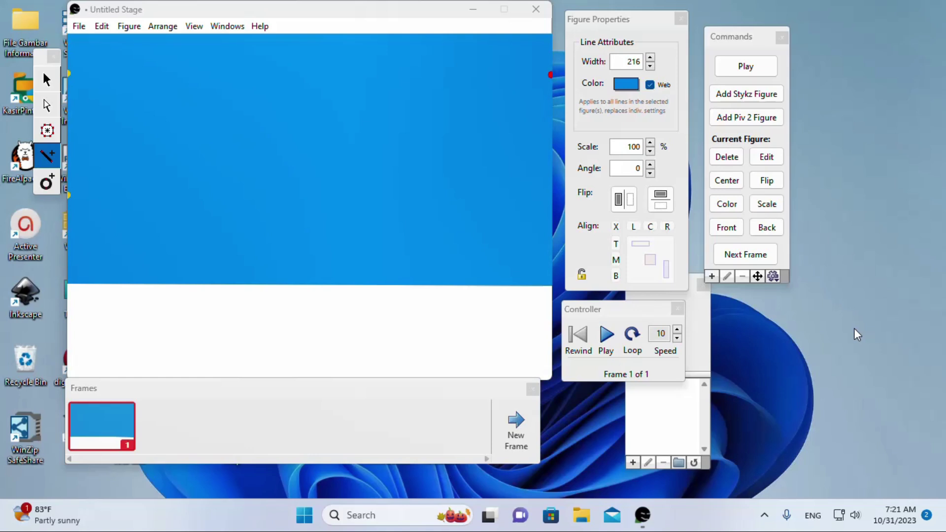
Step: Try to start a new segment at the left side of the blue area's lower part
{"action": "left_click", "coordinate": [47, 156]}
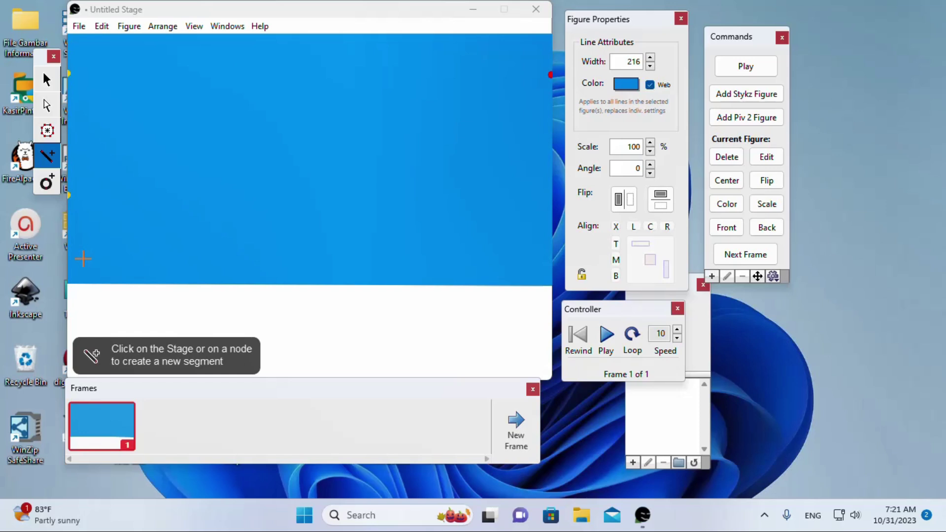
{"action": "left_click", "coordinate": [70, 287]}
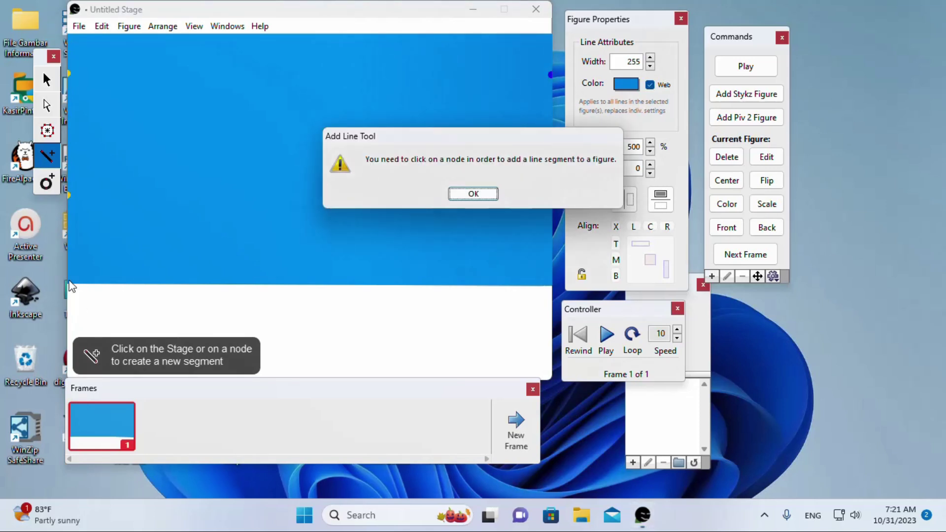
{"action": "left_click", "coordinate": [473, 194]}
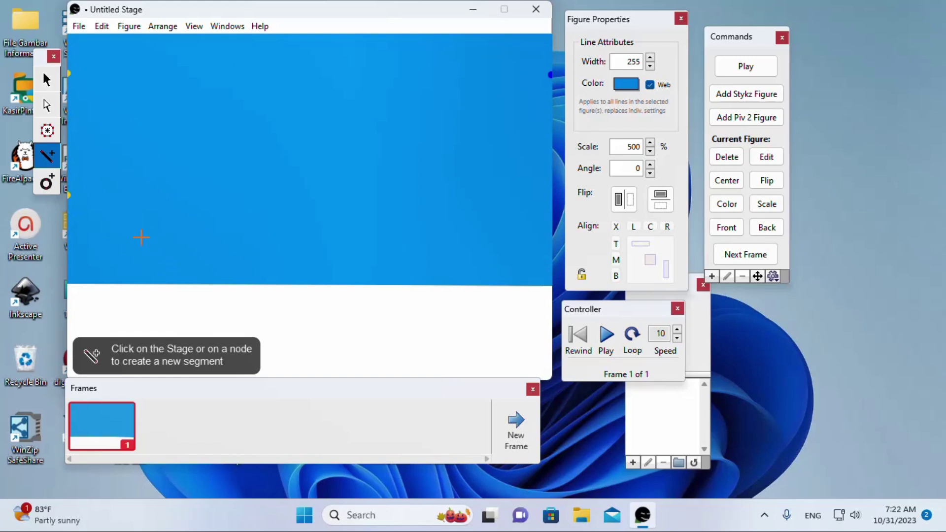
{"action": "left_click", "coordinate": [68, 241]}
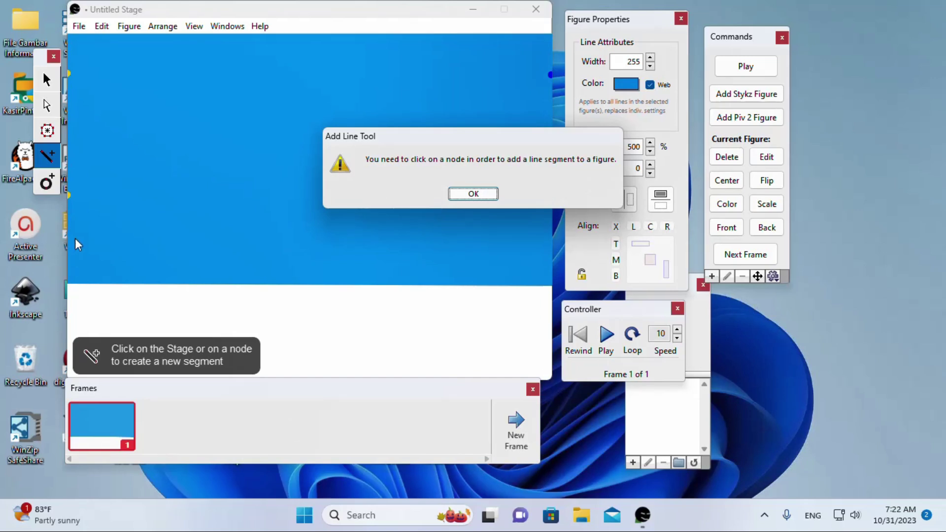
{"action": "left_click", "coordinate": [473, 195]}
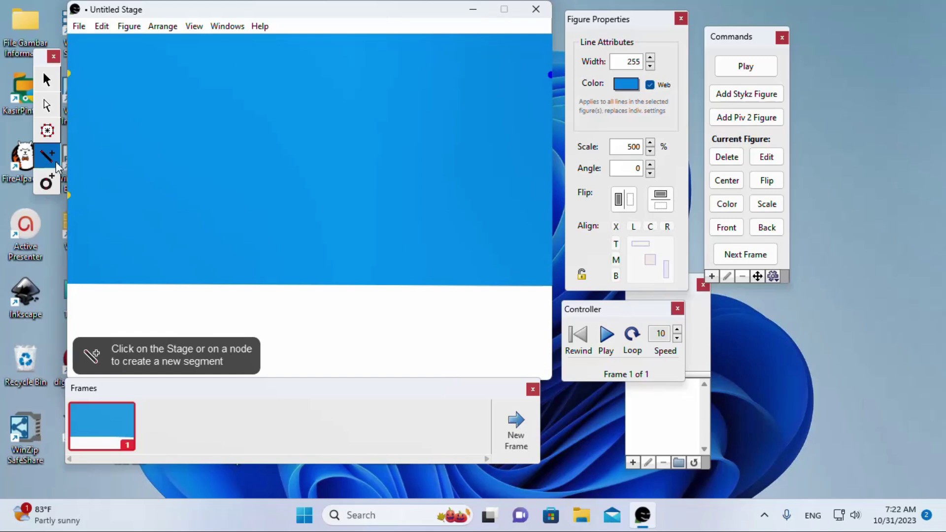
Step: Draw a horizontal segment across the white area below the blue background and colour it green 00FF33
{"action": "left_click", "coordinate": [68, 309]}
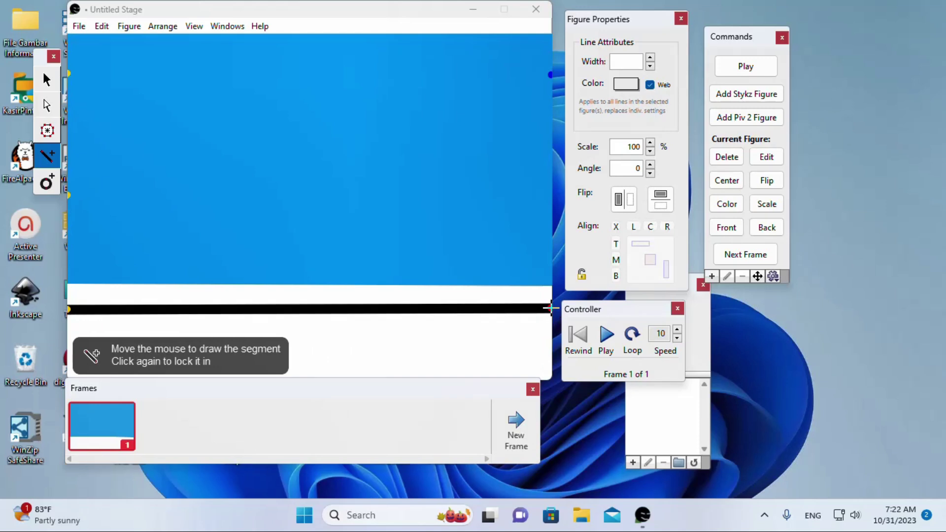
{"action": "left_click", "coordinate": [551, 312]}
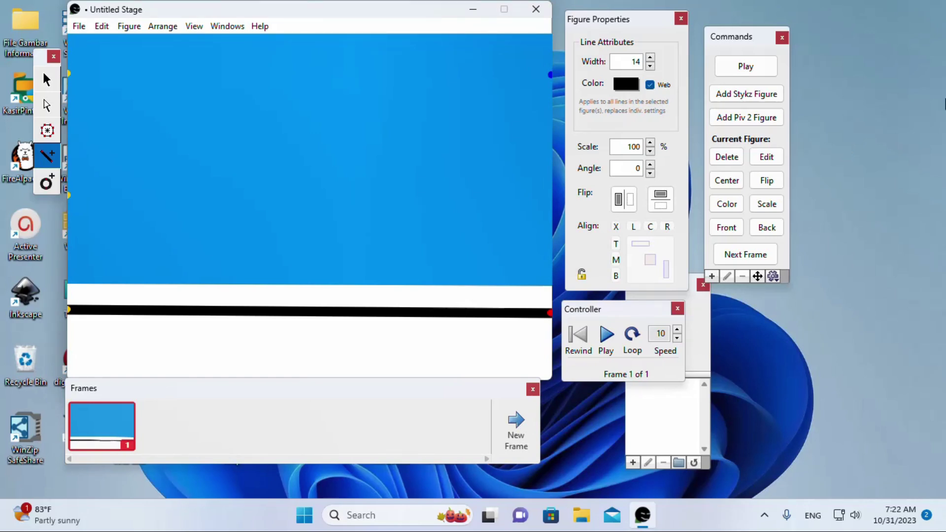
{"action": "left_click", "coordinate": [626, 85]}
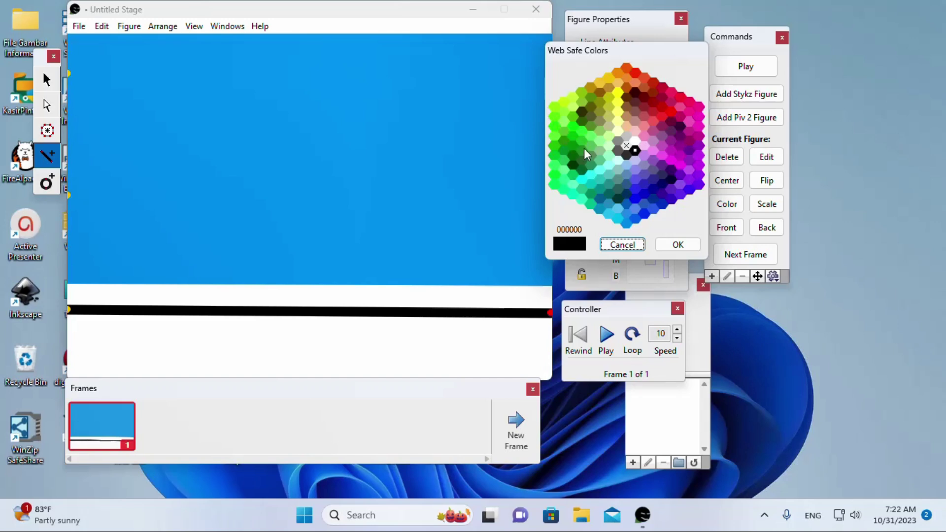
{"action": "left_click", "coordinate": [555, 174]}
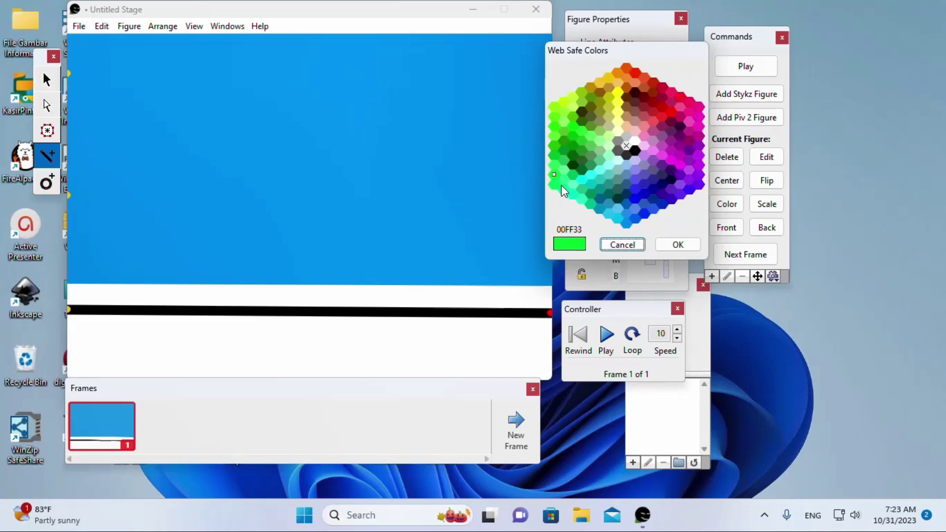
{"action": "left_click", "coordinate": [674, 245]}
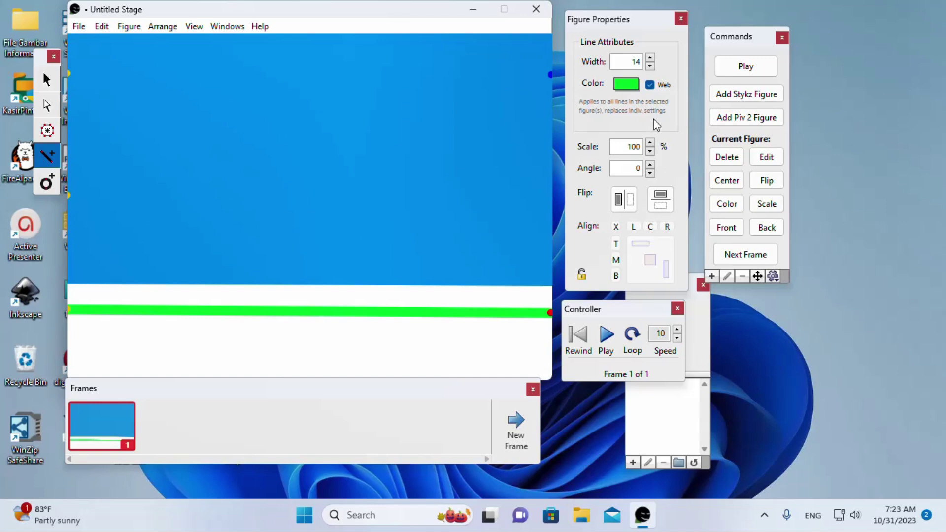
Step: Set the green segment's line width to 216 to fill the lower part of the stage
{"action": "left_click", "coordinate": [650, 58]}
{"action": "left_click_drag", "start_coordinate": [651, 62], "coordinate": [649, 56]}
{"action": "left_click", "coordinate": [909, 224]}
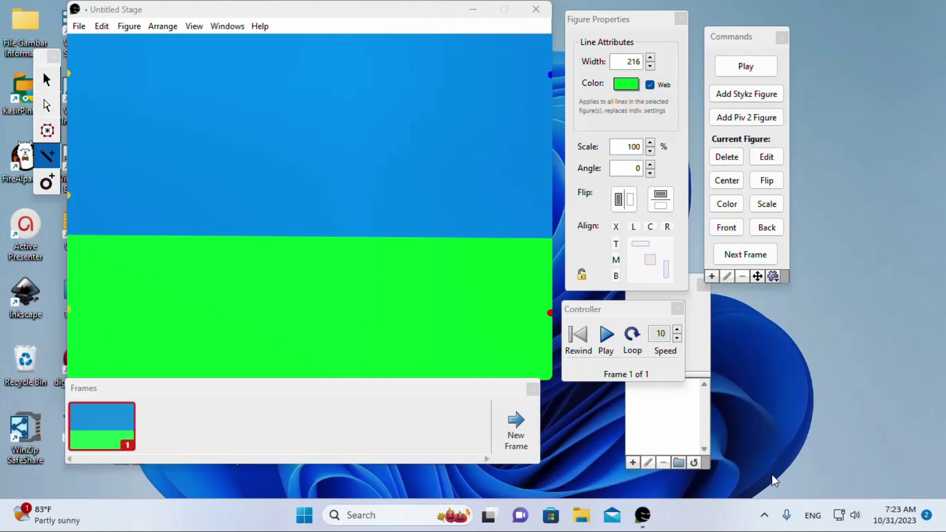
Step: Show the hidden taskbar icons and inspect the LanSchool Teacher icon
{"action": "left_click", "coordinate": [764, 515]}
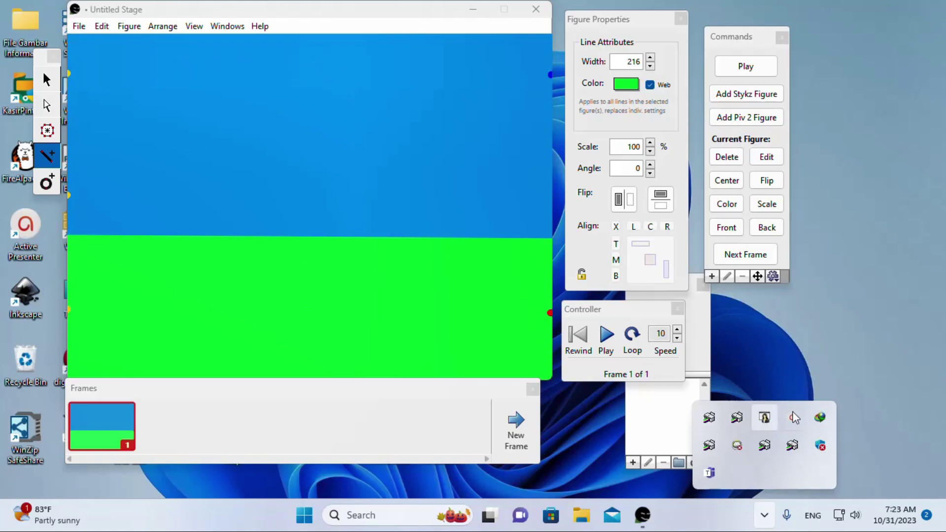
{"action": "mouse_move", "coordinate": [767, 421]}
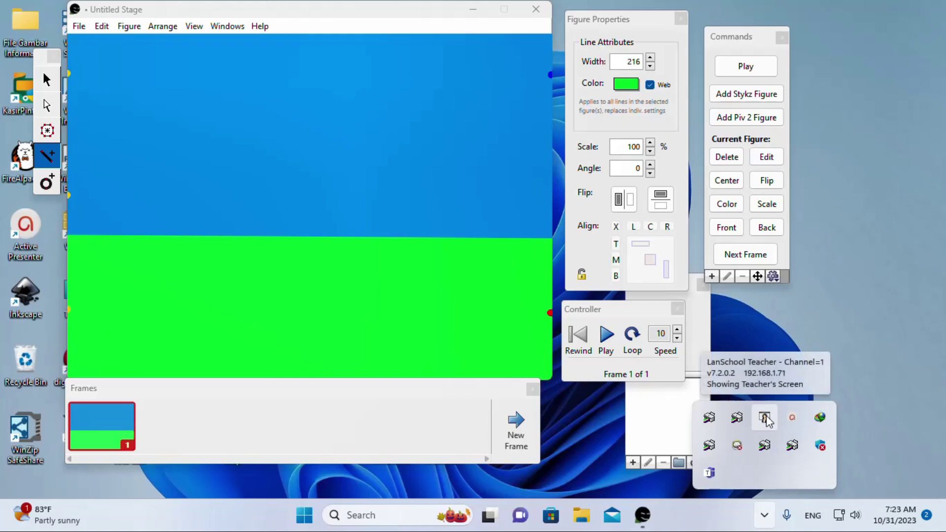